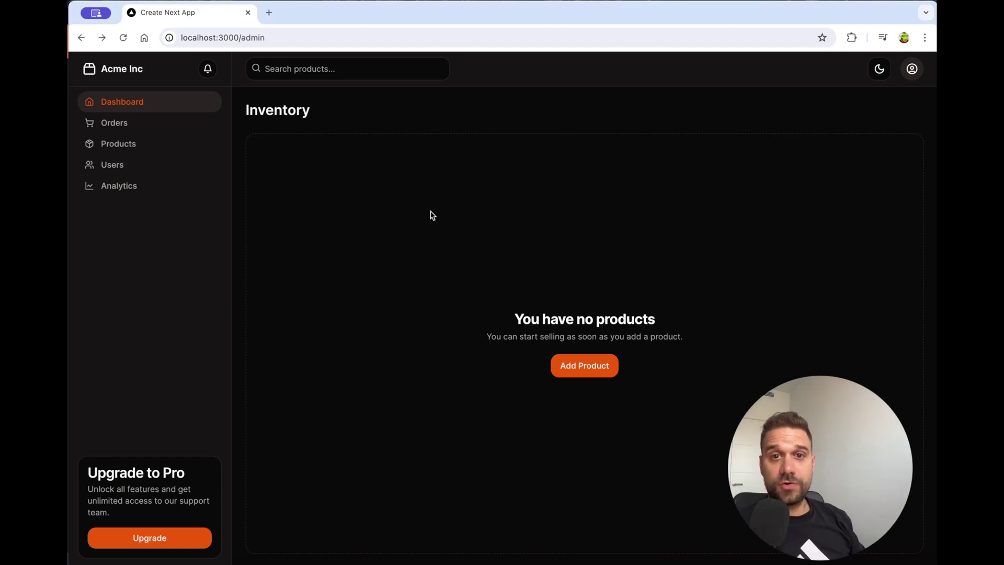
Step: Switch Orcish Fullstack Admin to the Light theme, then return to the default 404 at /orc
drag(241, 38, 265, 38)
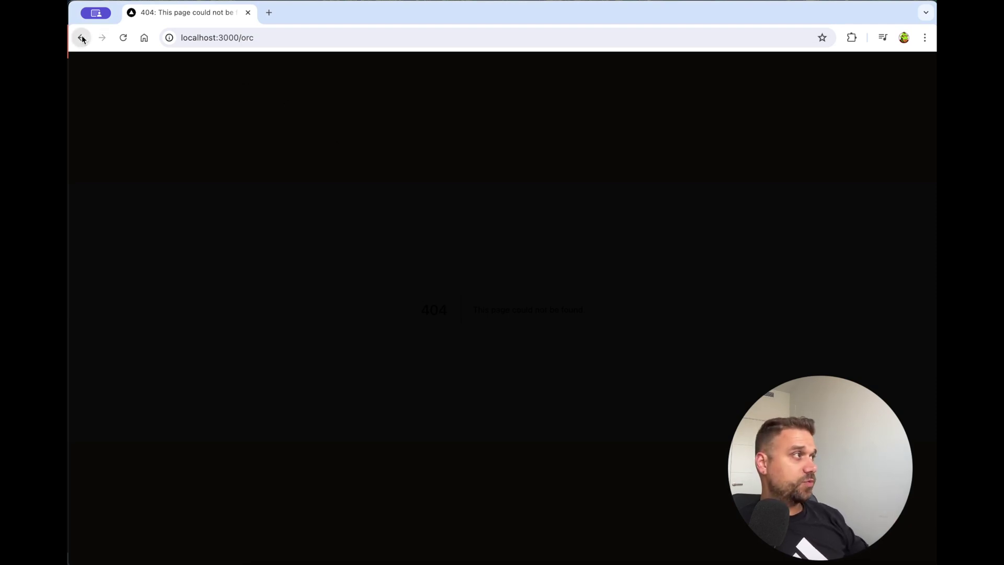
click(83, 37)
click(879, 69)
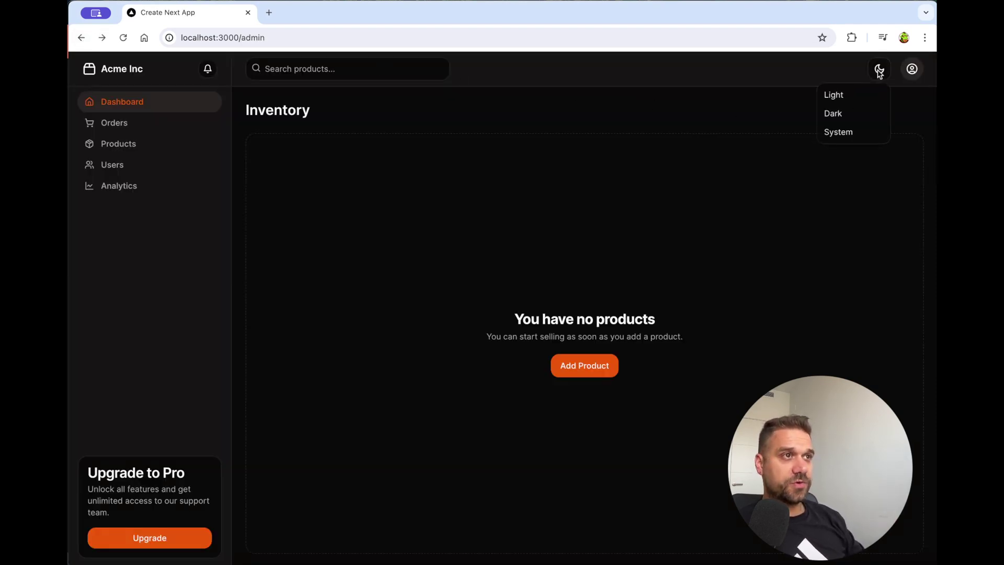
click(834, 95)
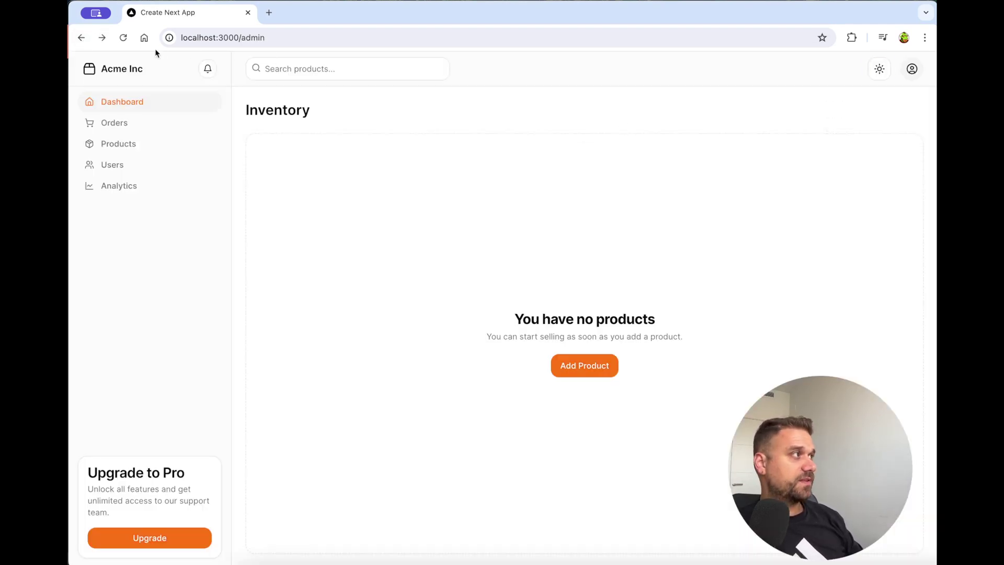
click(102, 39)
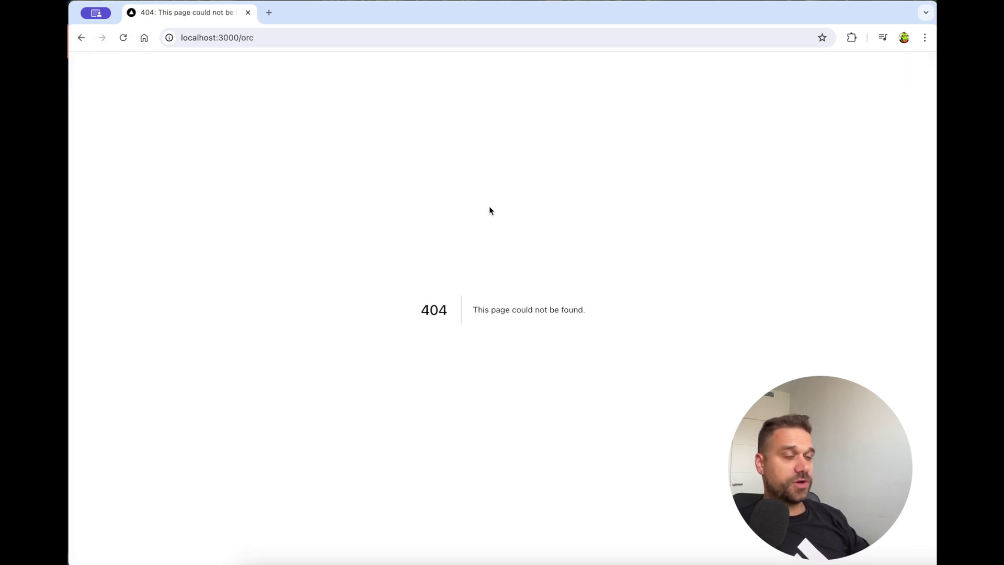
double_click(526, 281)
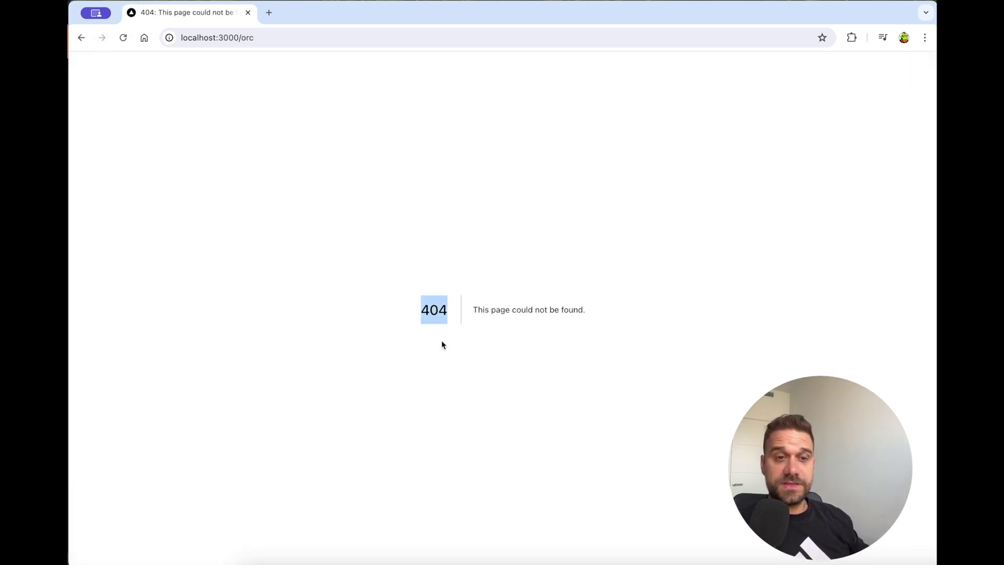
Step: Create app/not-found.tsx with an rfc NotFound component rendering 'not found', save it, and check the browser
click(513, 561)
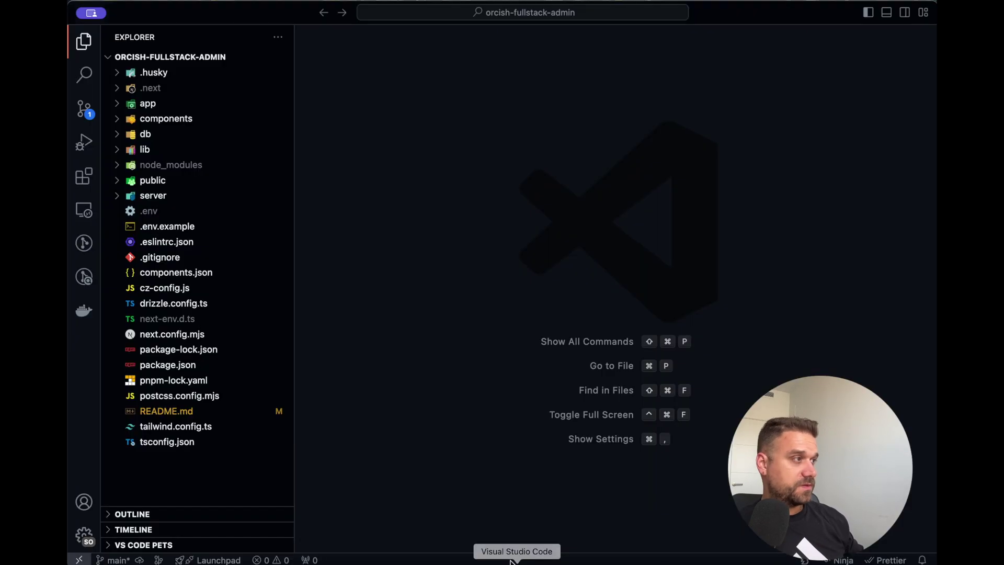
right_click(147, 104)
click(182, 115)
text(not-found.)
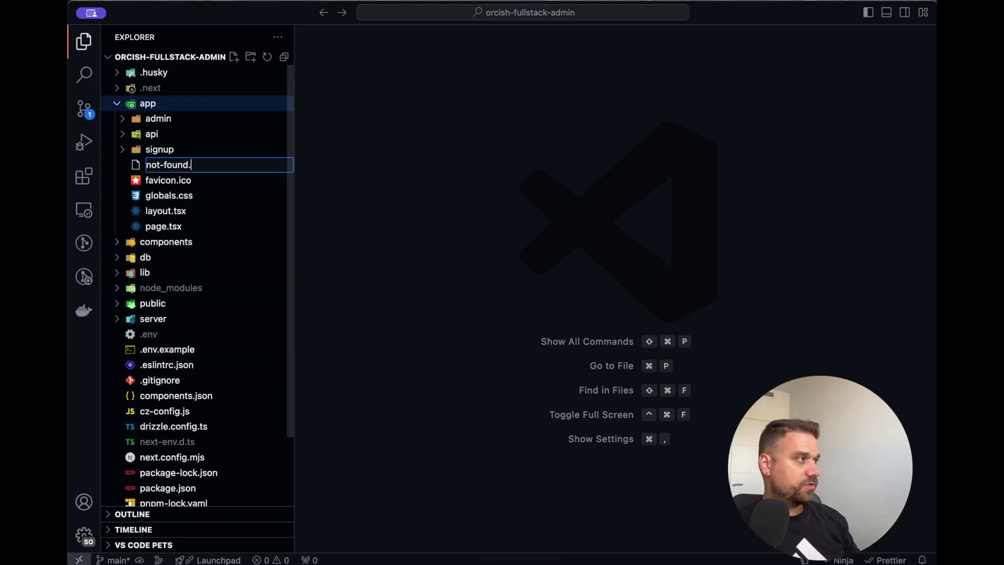
text(tsx)
key(Return)
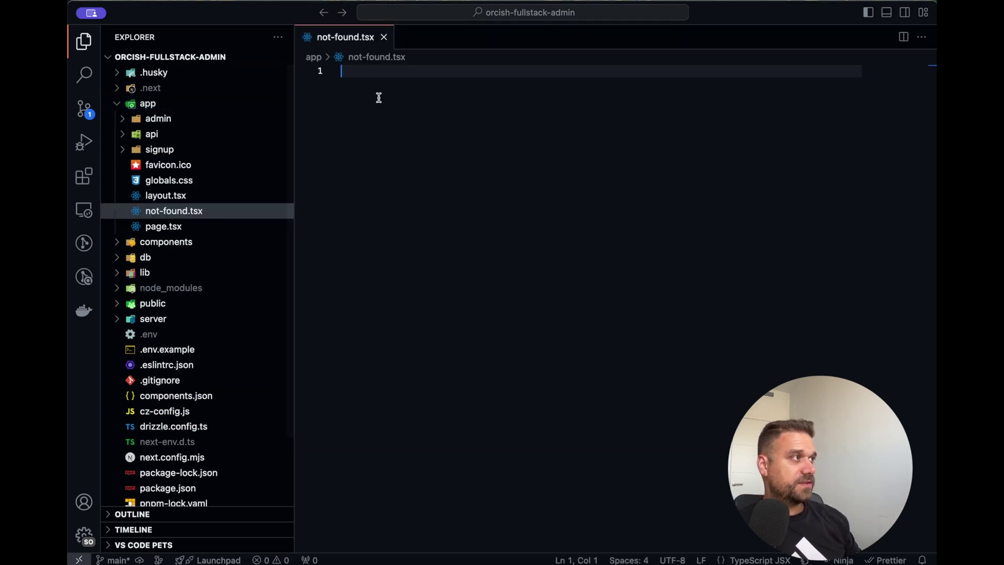
text(rfc)
key(Tab)
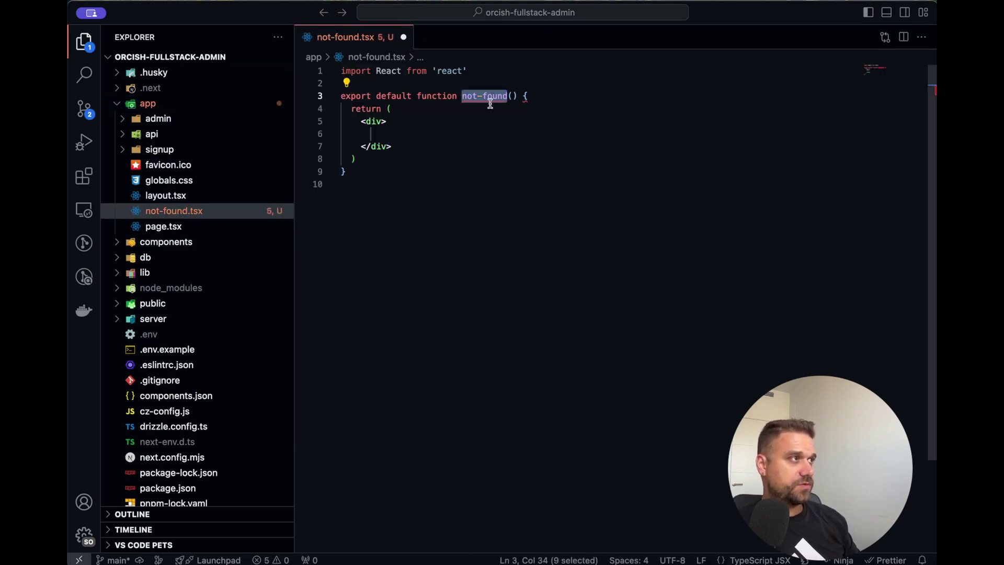
text(Not)
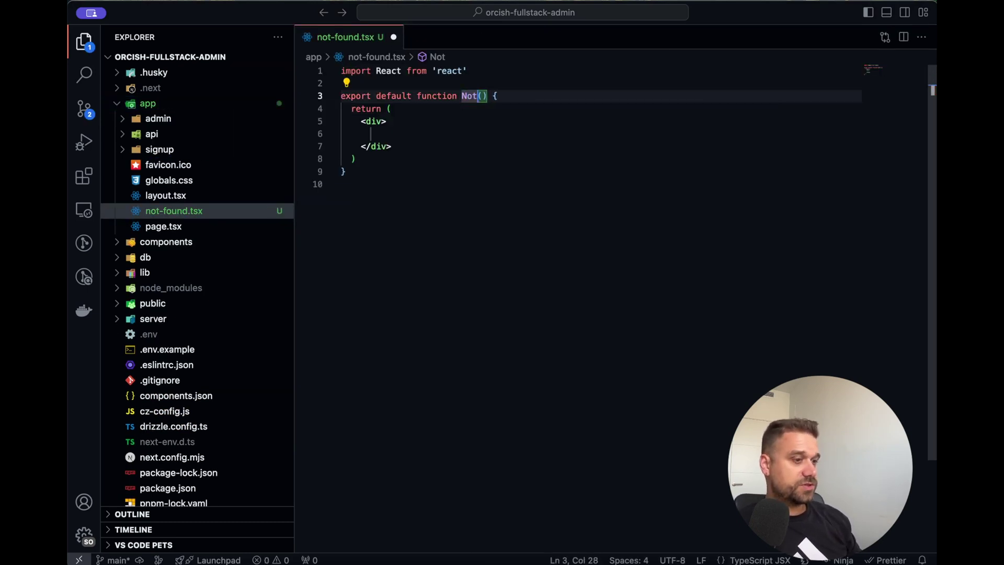
text(Found)
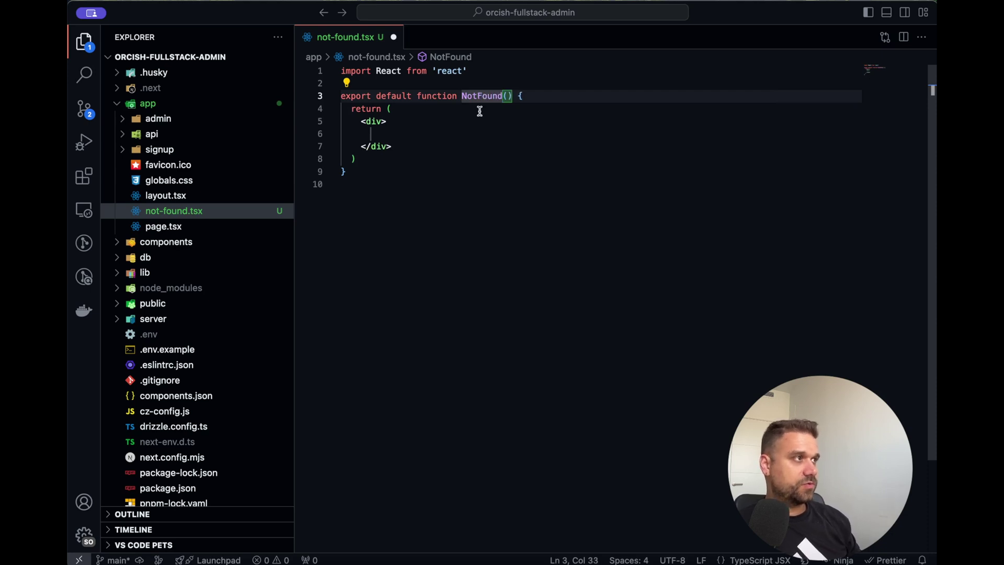
click(385, 134)
text(not found)
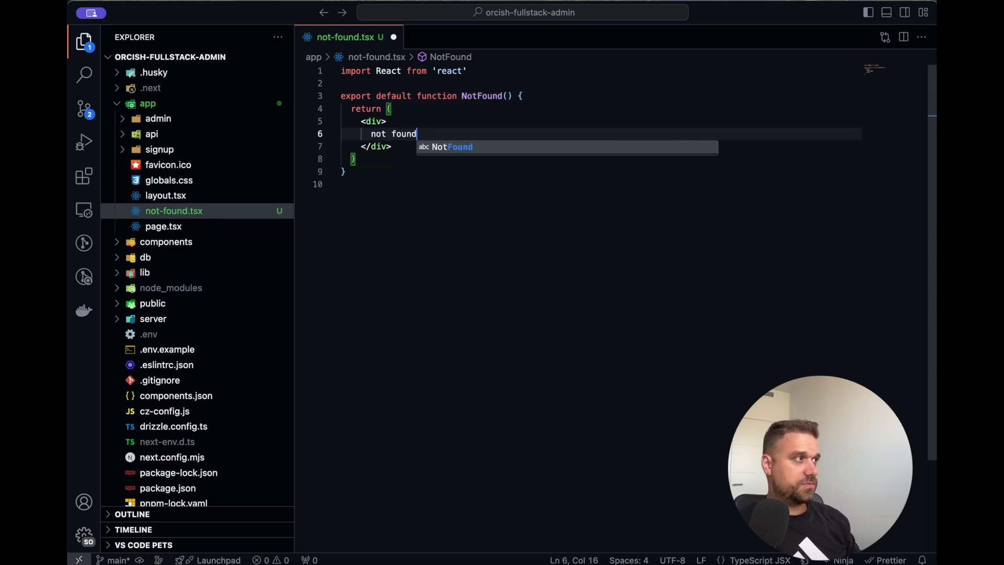
key(super+s)
click(542, 554)
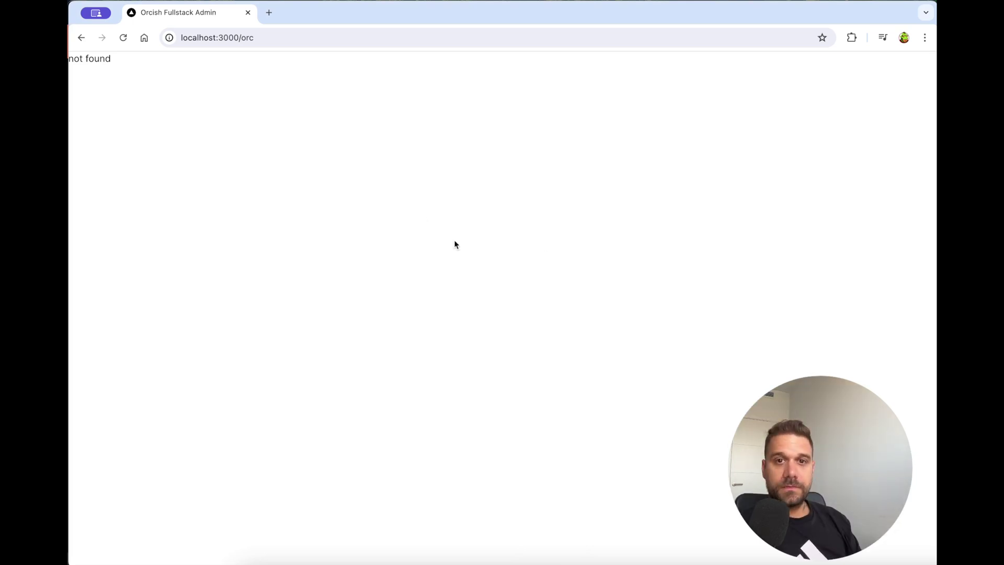
Step: Search 'hyper ui' from the quick launcher and open the hyperui.dev result
key(alt+space)
text(hyper ui)
key(Return)
click(329, 179)
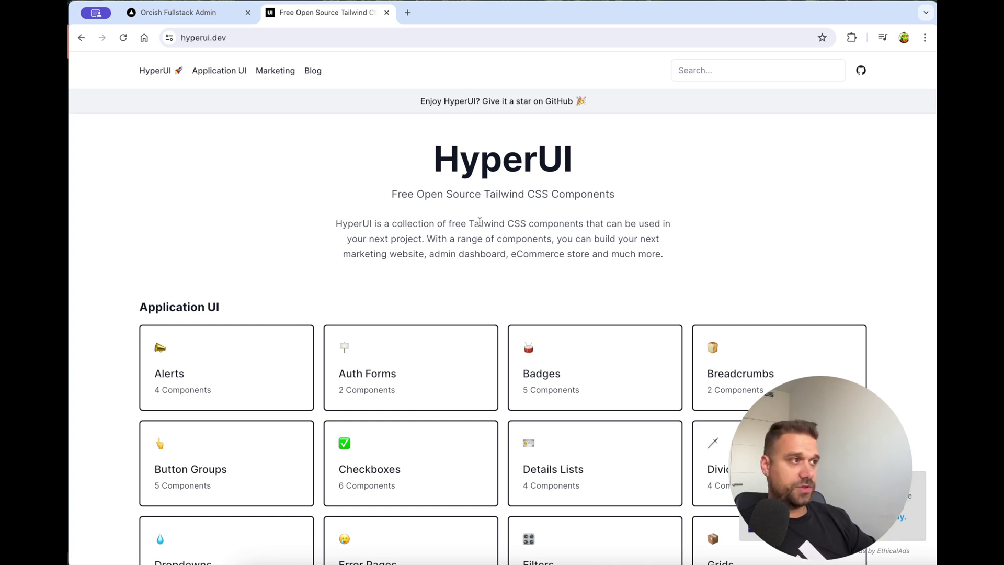
scroll(481, 223, down, 1)
Step: Copy the HTML of HyperUI's 'Centered with error code, content and call to action' error page
double_click(499, 169)
scroll(494, 194, down, 3)
scroll(491, 195, down, 2)
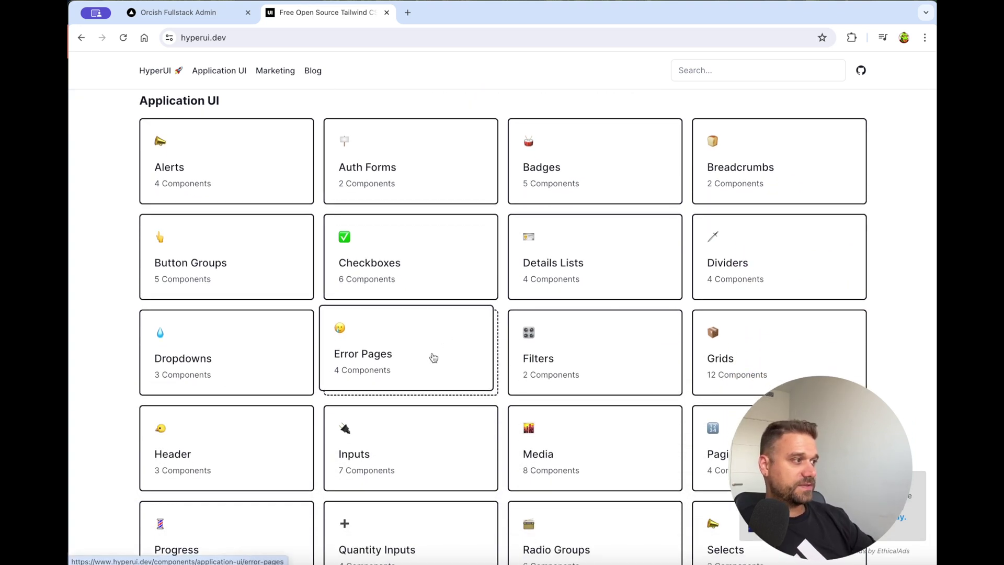
click(433, 359)
scroll(494, 337, down, 5)
scroll(493, 337, down, 4)
scroll(492, 336, down, 5)
scroll(492, 337, down, 5)
scroll(493, 336, up, 5)
scroll(492, 336, up, 8)
scroll(492, 336, down, 5)
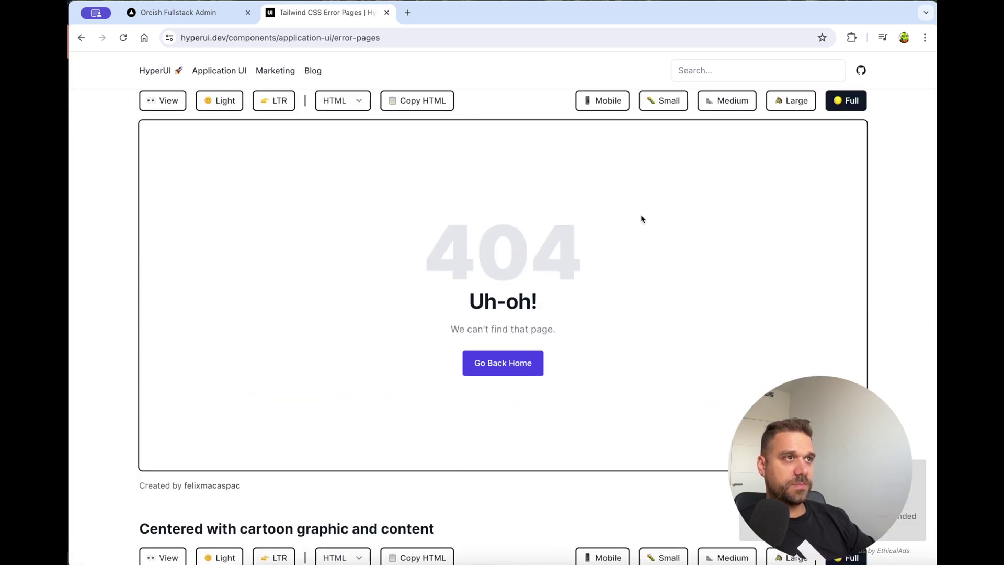
scroll(641, 214, up, 2)
click(432, 162)
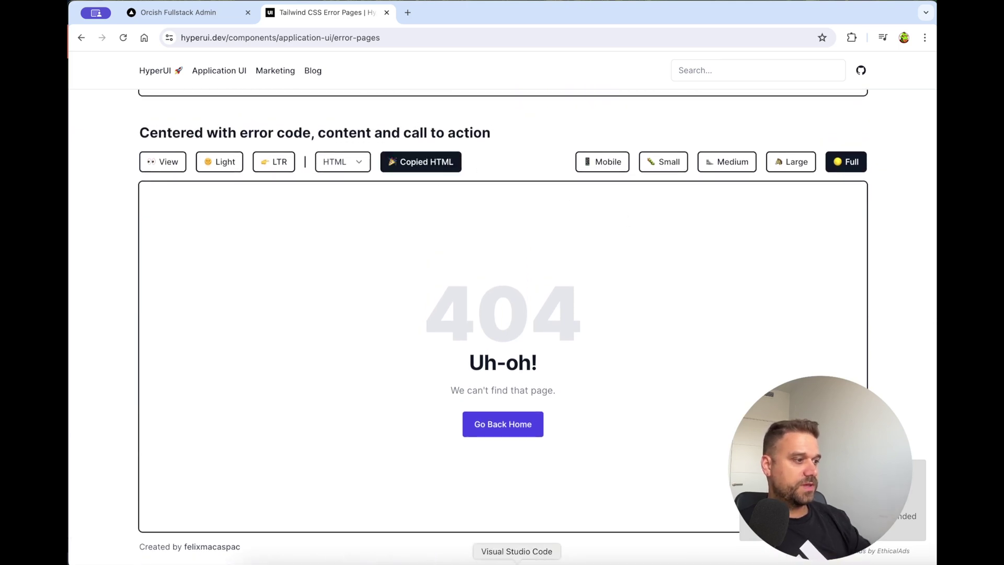
Step: Replace the 'not found' markup in not-found.tsx with the copied HyperUI 404 HTML
click(517, 559)
click(457, 110)
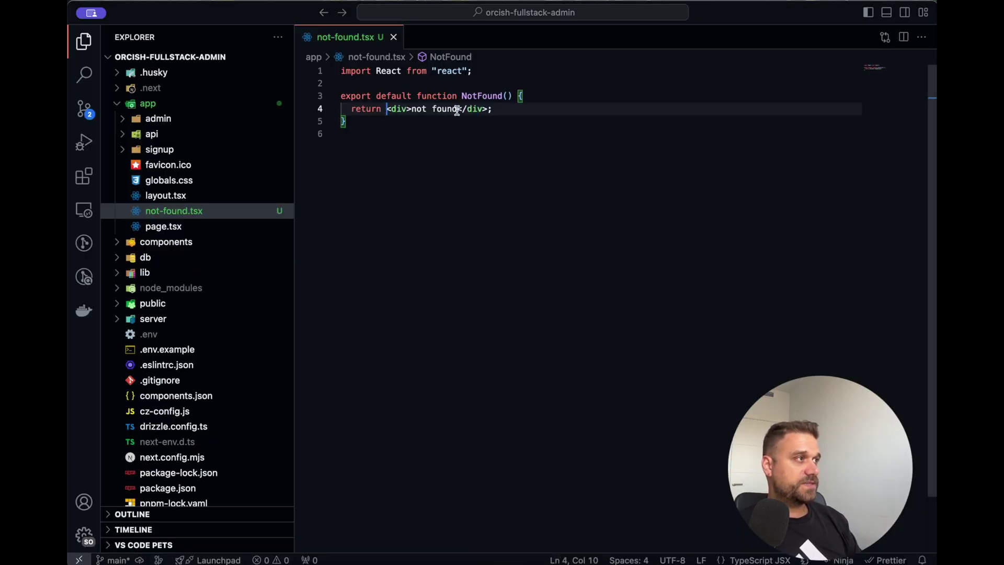
shift+click(486, 108)
key(ctrl+v)
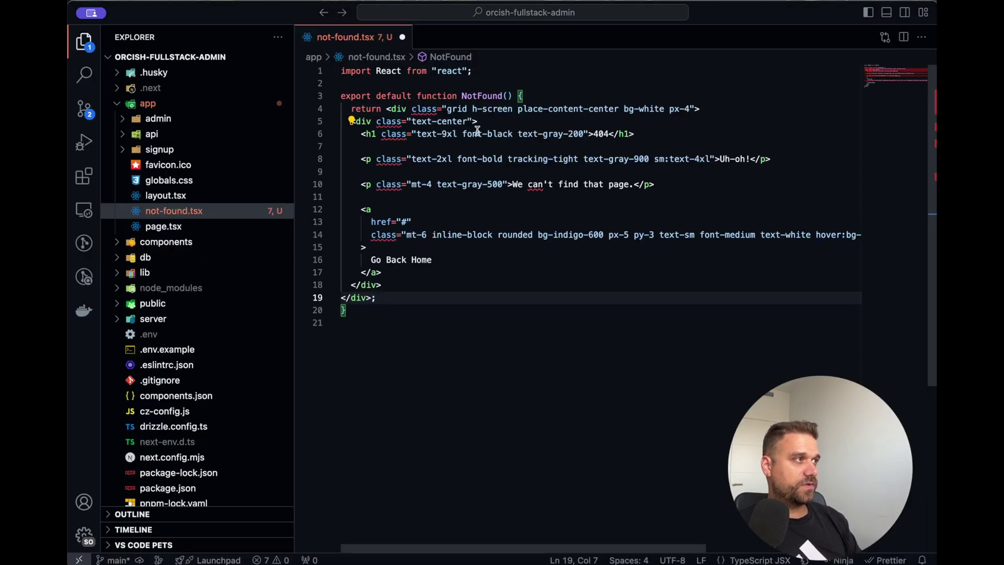
Step: Convert every class attribute to className, save with Prettier, and check /orc in Chrome
drag(442, 108, 412, 109)
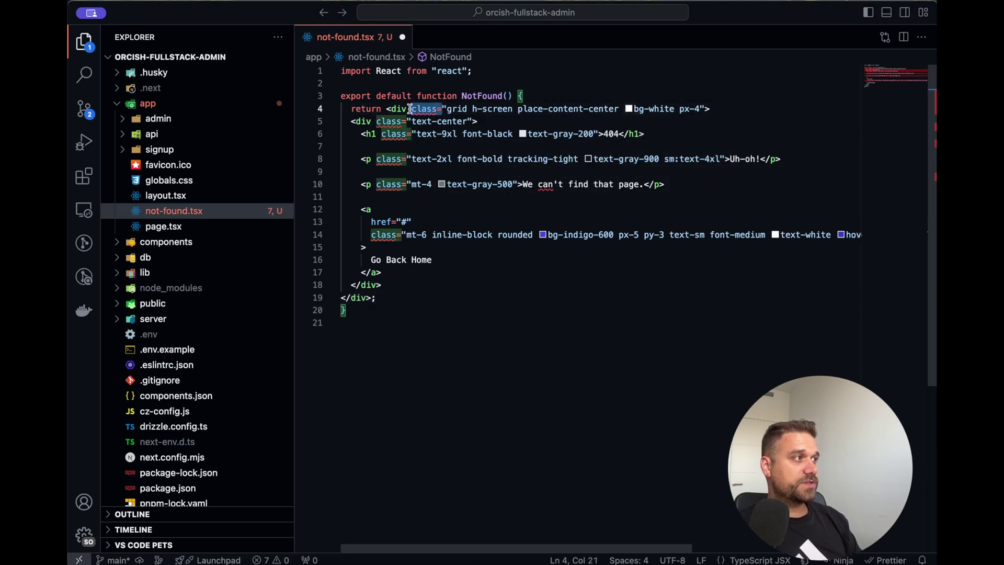
key(ctrl+d)
key(ctrl+d)
key(ctrl+d)
key(ctrl+d)
key(ctrl+d)
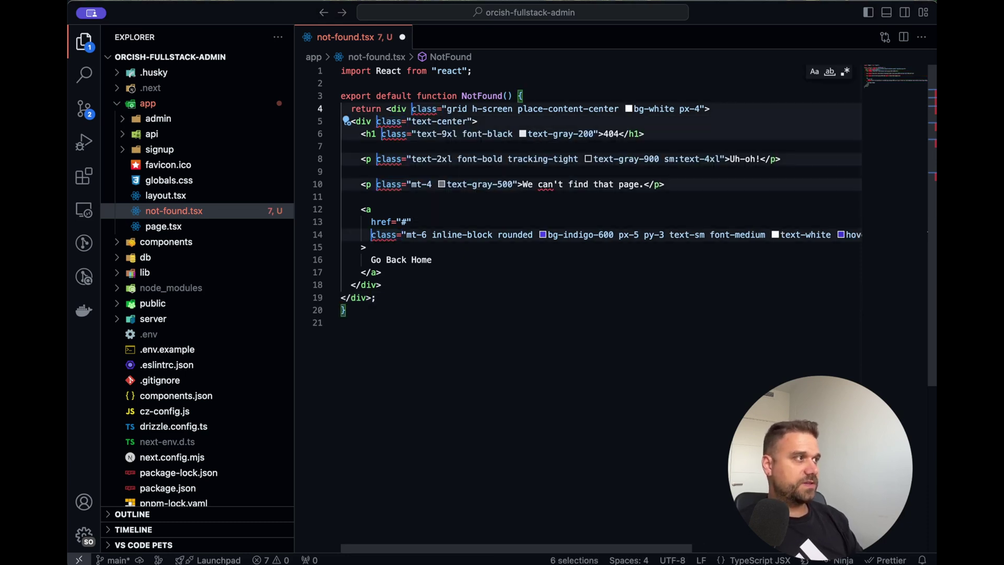
text(Name)
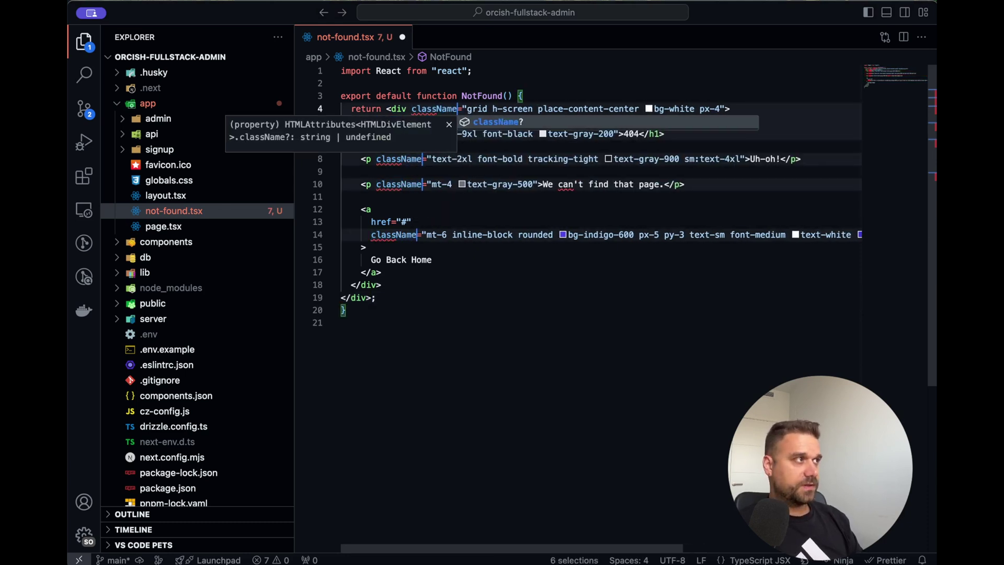
key(ctrl+s)
key(super+Tab)
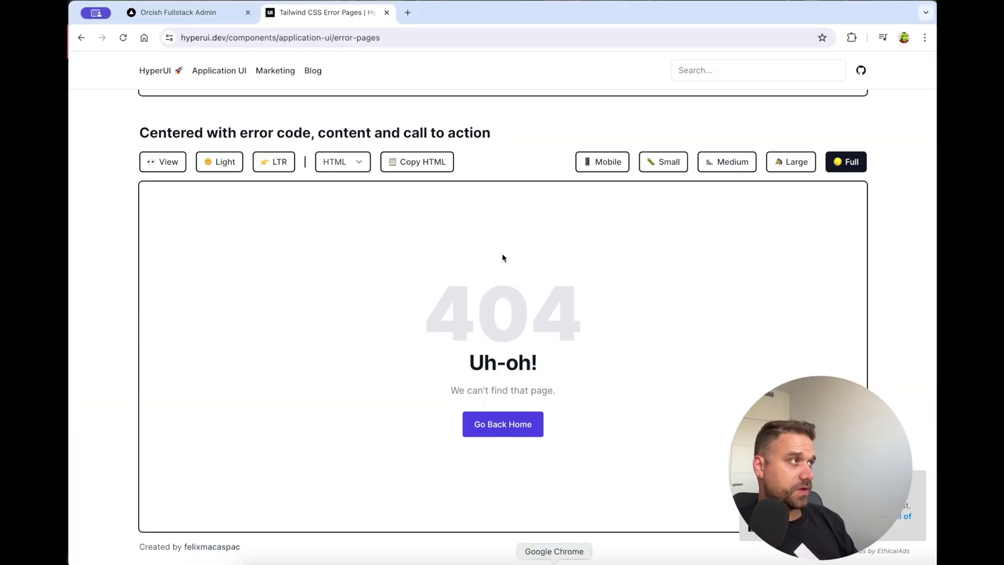
click(178, 13)
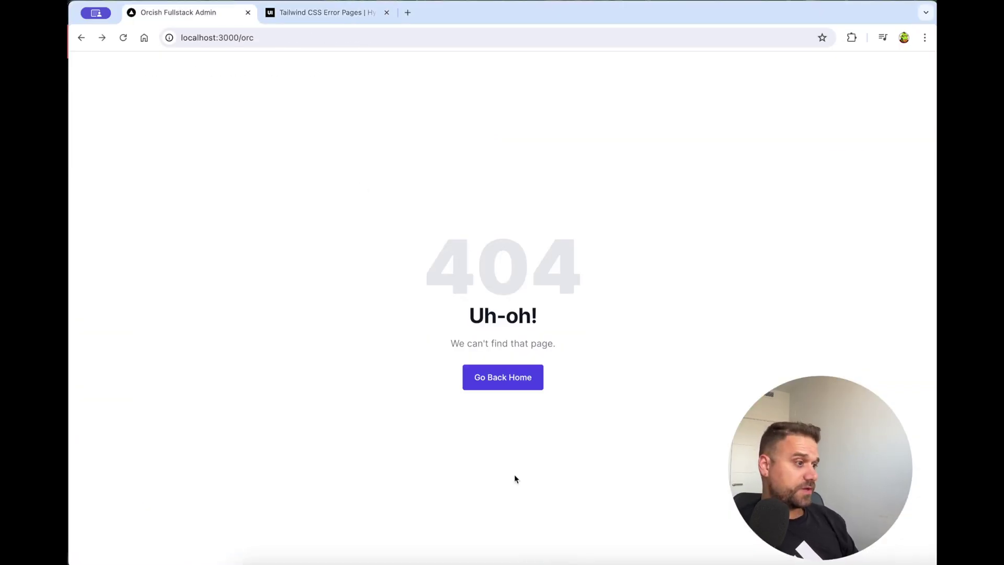
click(517, 561)
Step: Turn the Go Back Home anchor into a Link imported from next/link and save
click(388, 247)
key(BackSpace)
text(Link)
key(Down)
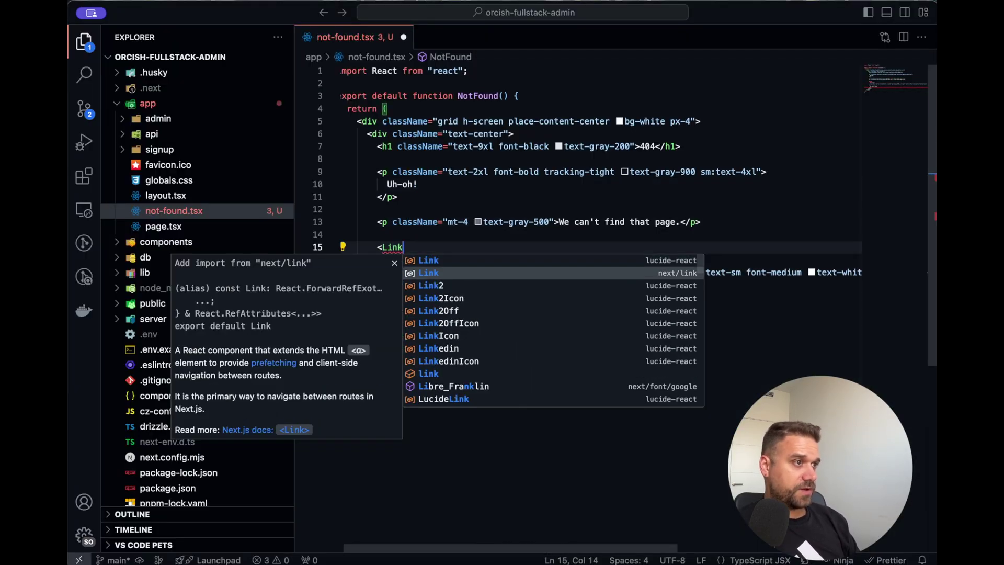
key(Return)
click(390, 322)
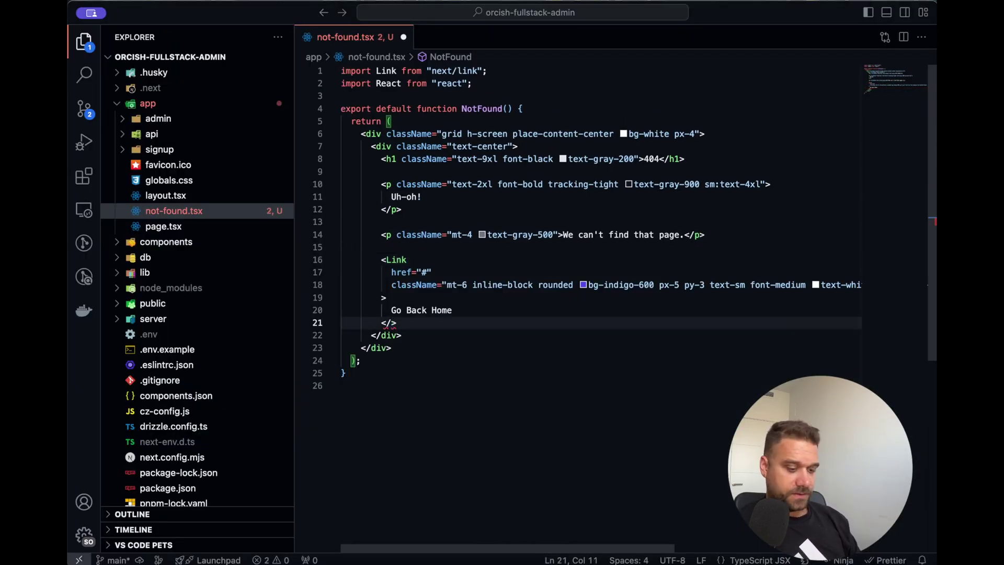
text(ink)
key(Return)
click(453, 184)
click(446, 271)
Step: Set Orcish Fullstack Admin to the Dark theme and return to the /orc 404 page
click(549, 554)
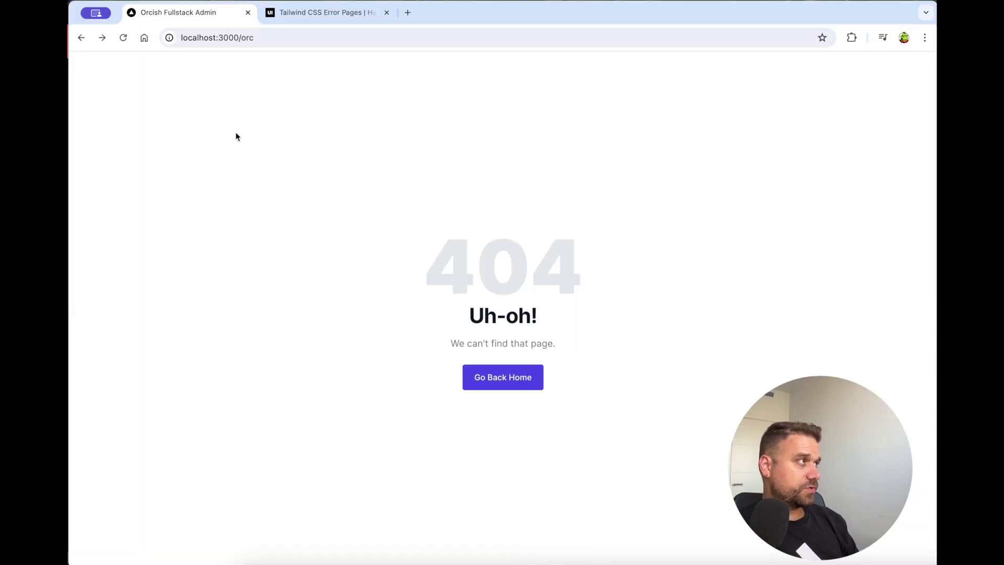
click(81, 37)
click(879, 69)
click(855, 114)
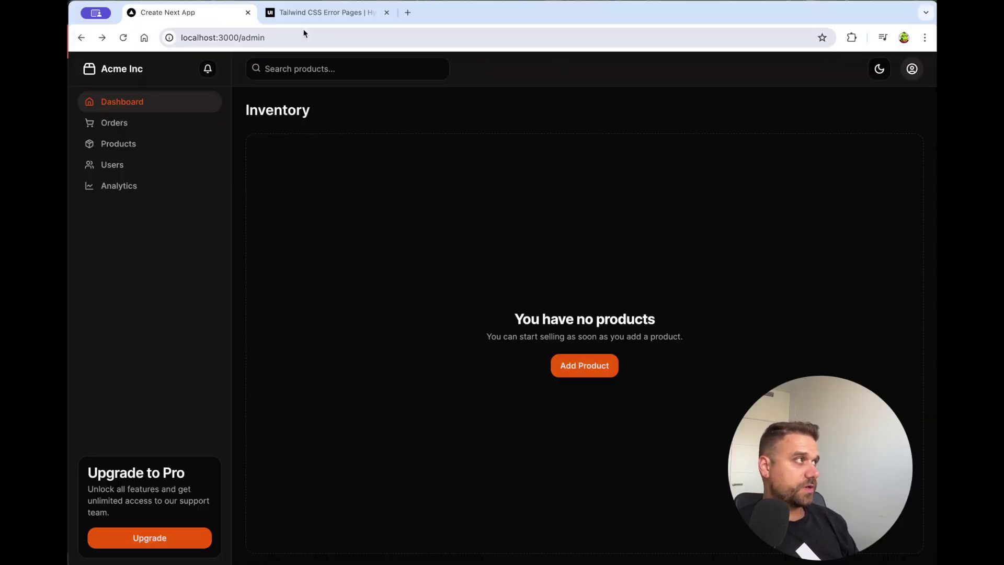
click(102, 38)
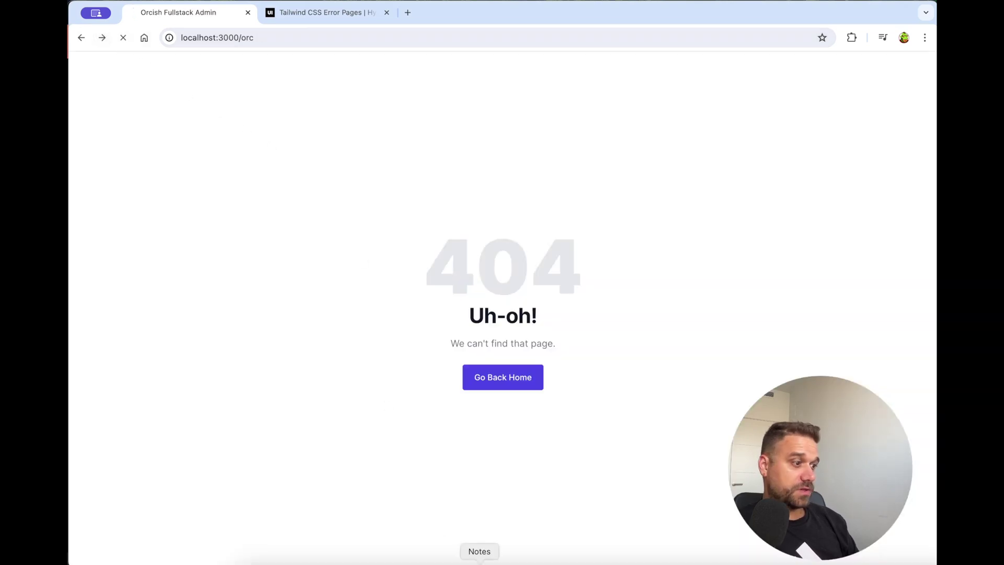
Step: Change bg-white to bg-background and remove text-gray-900 from the Uh-oh! paragraph, then save
click(518, 555)
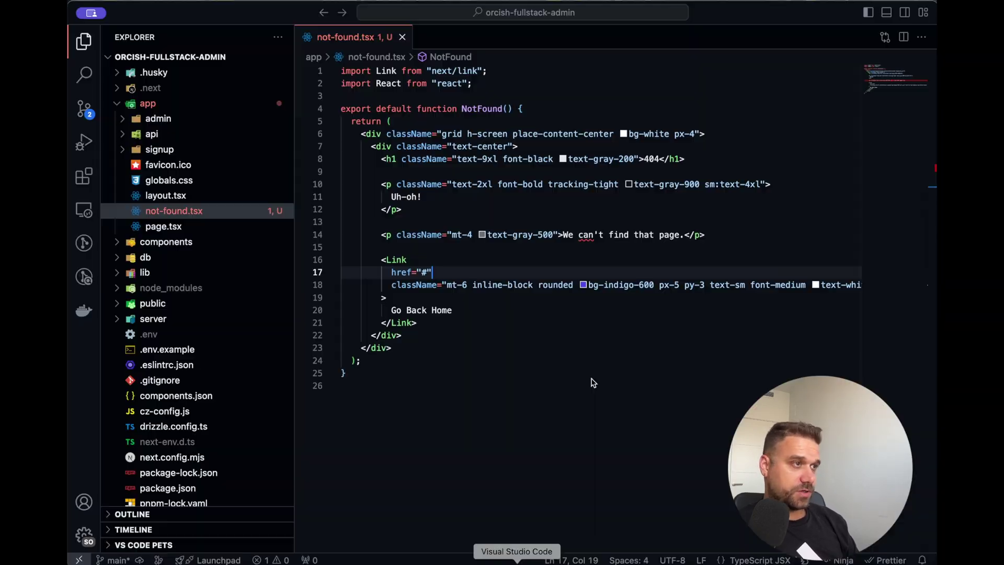
double_click(652, 133)
text(background)
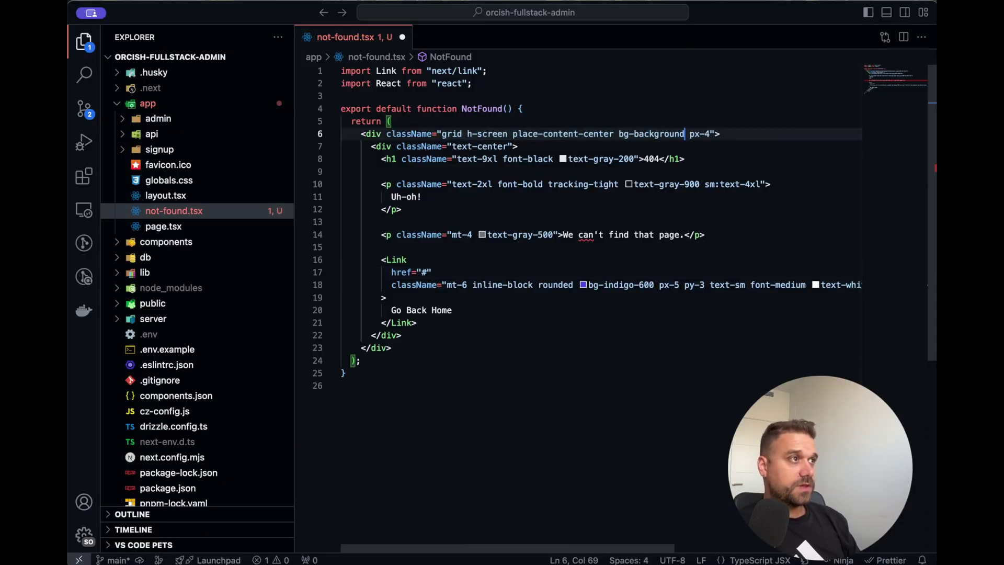
click(654, 186)
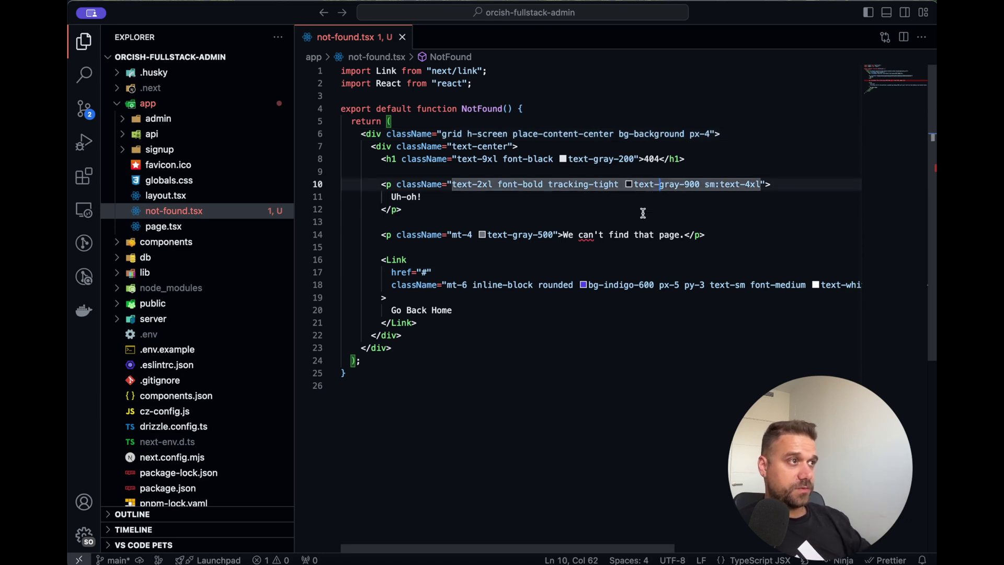
click(695, 183)
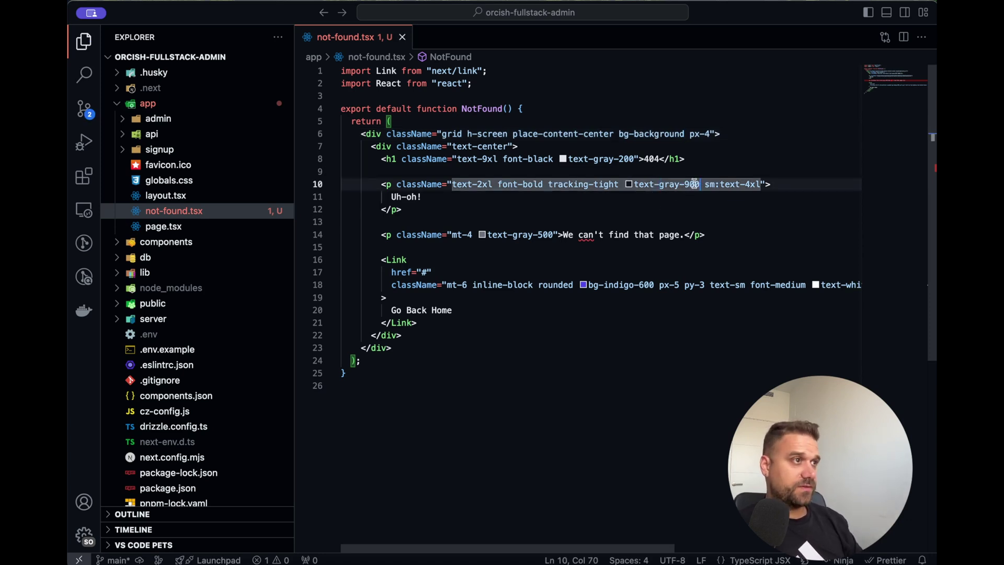
double_click(624, 184)
key(BackSpace)
key(super+s)
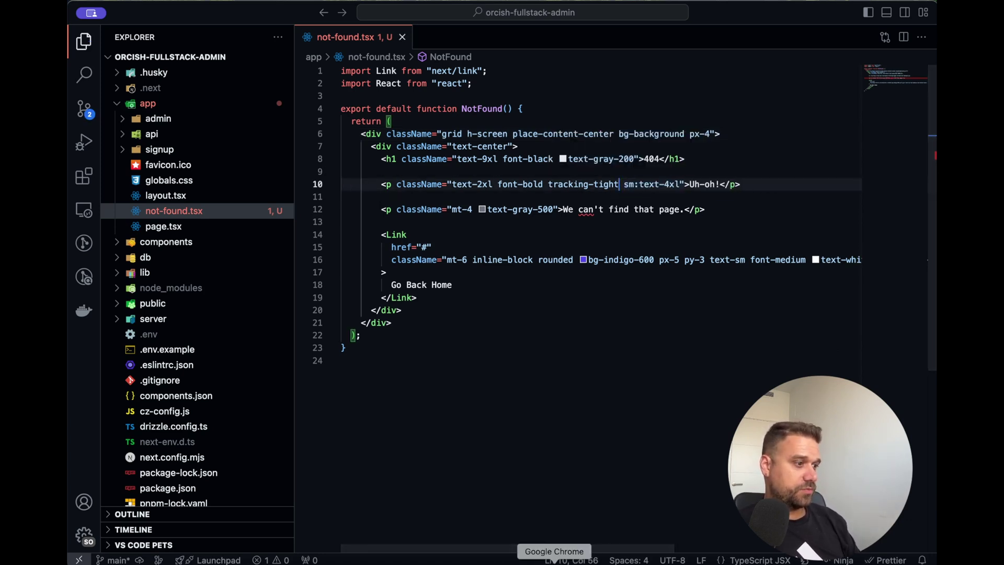
Step: Replace the apostrophe in can't with &apos; as ESLint suggests, and save
click(587, 210)
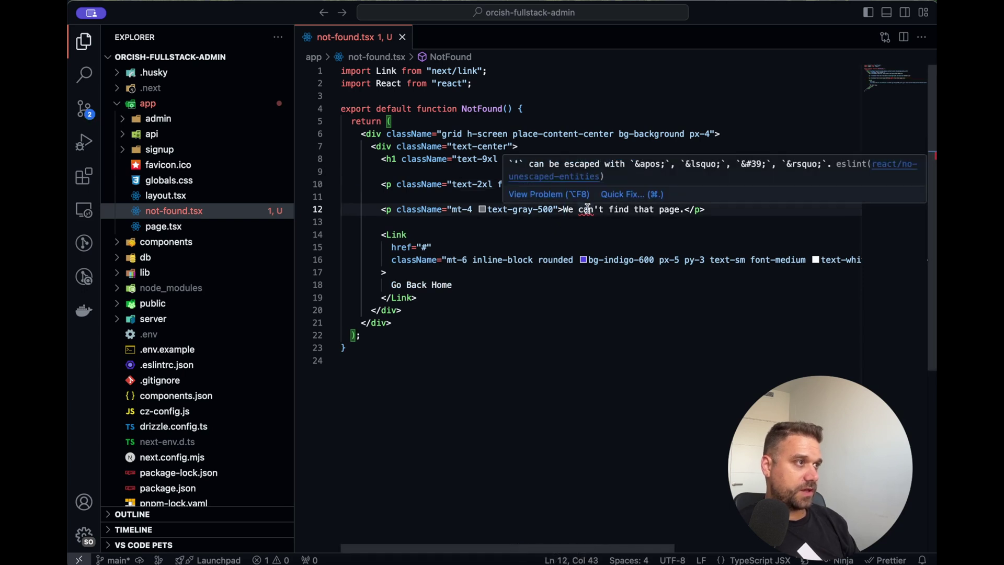
drag(634, 165, 662, 165)
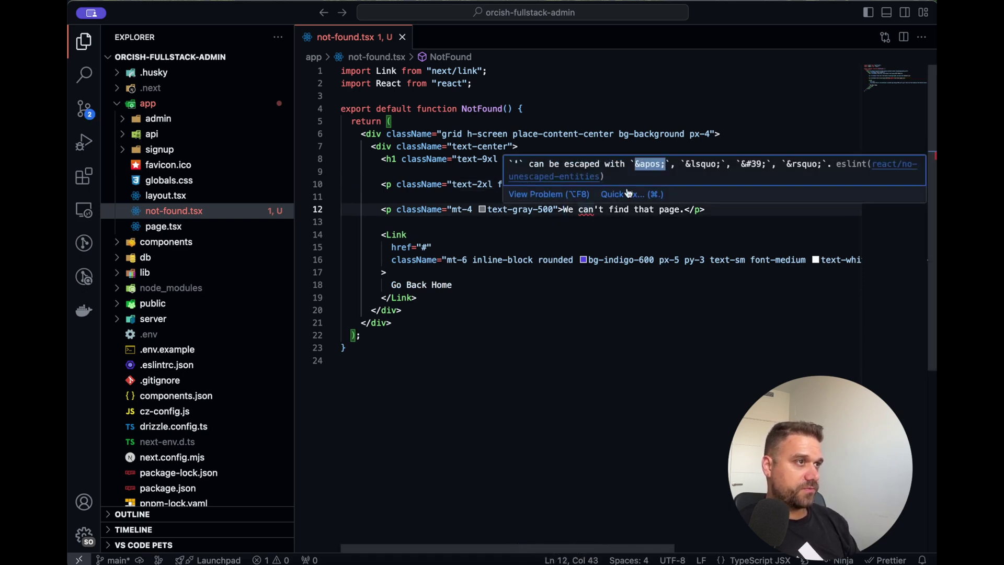
click(608, 210)
text(&apos;)
key(super+s)
Step: Set the Go Back Home href to '/' and confirm it reaches the Landing Page
key(super+Tab)
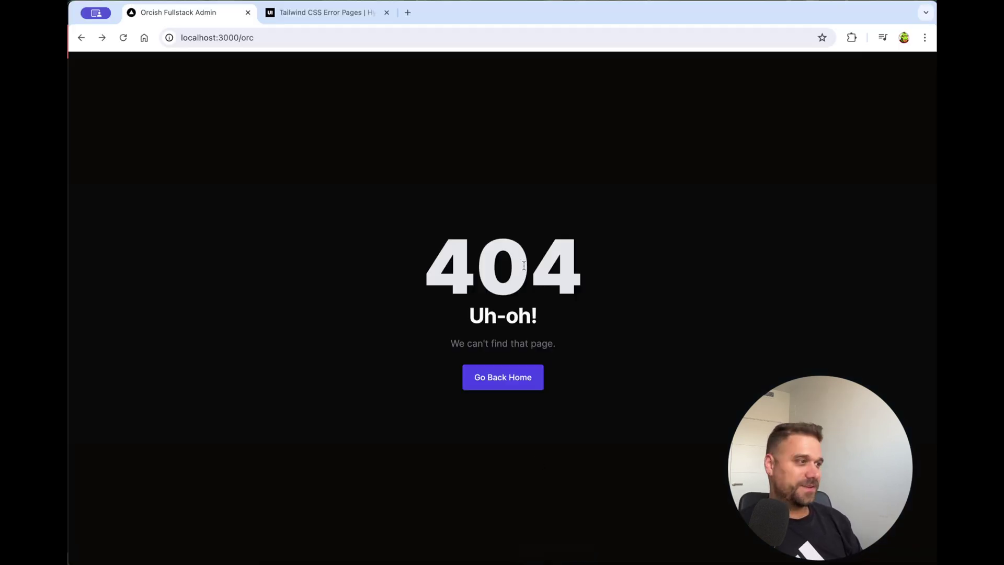
click(517, 559)
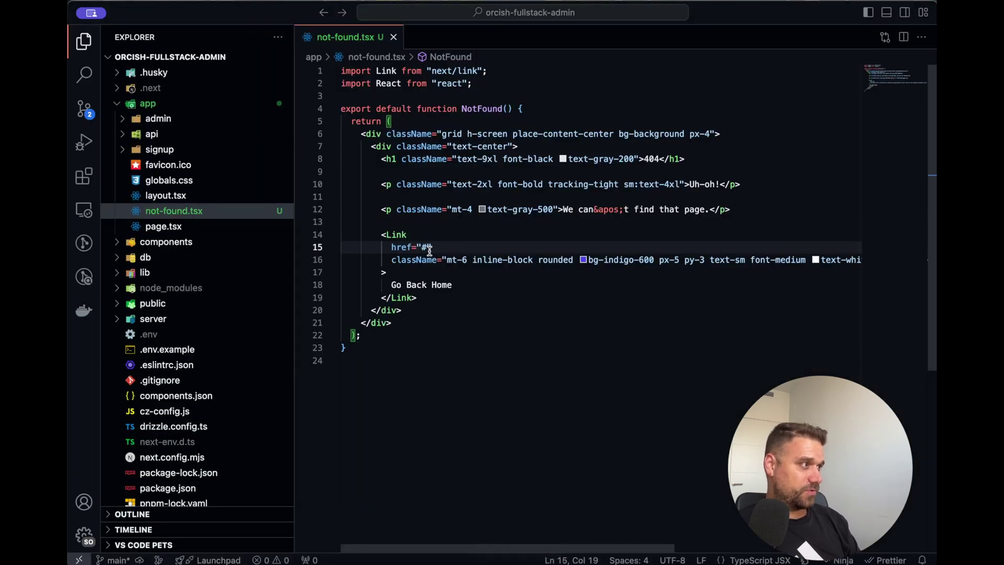
key(BackSpace)
text(/)
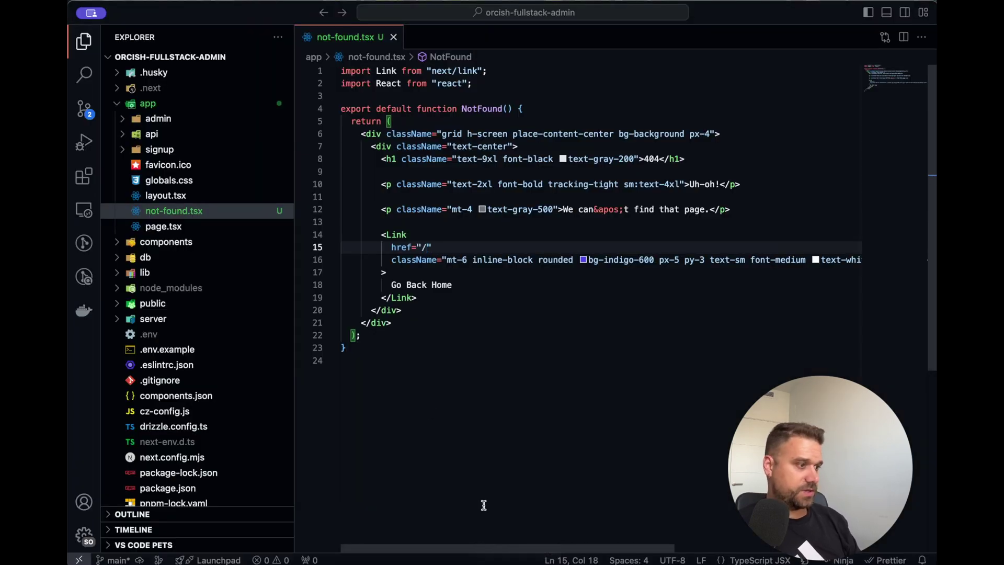
click(554, 559)
click(538, 382)
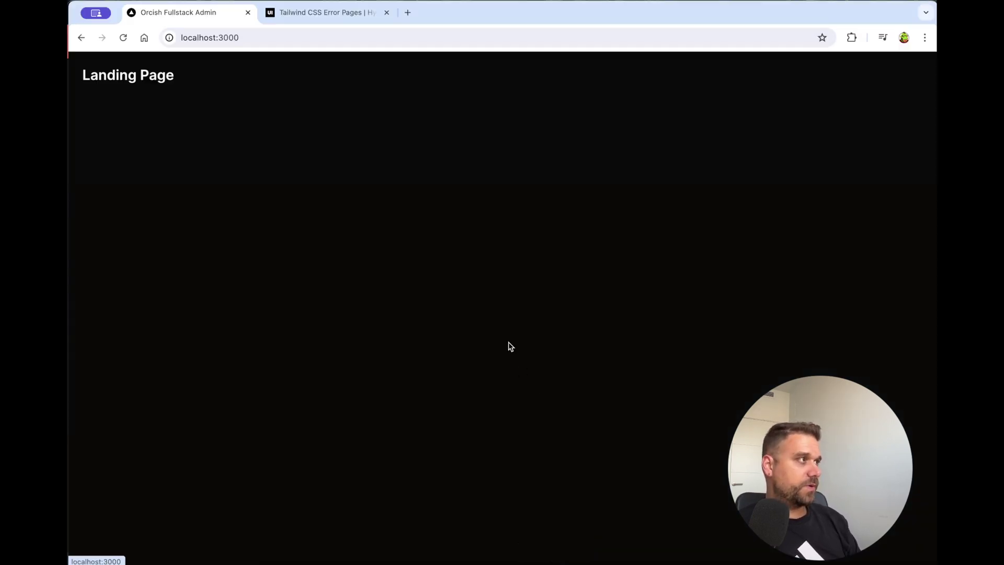
click(81, 38)
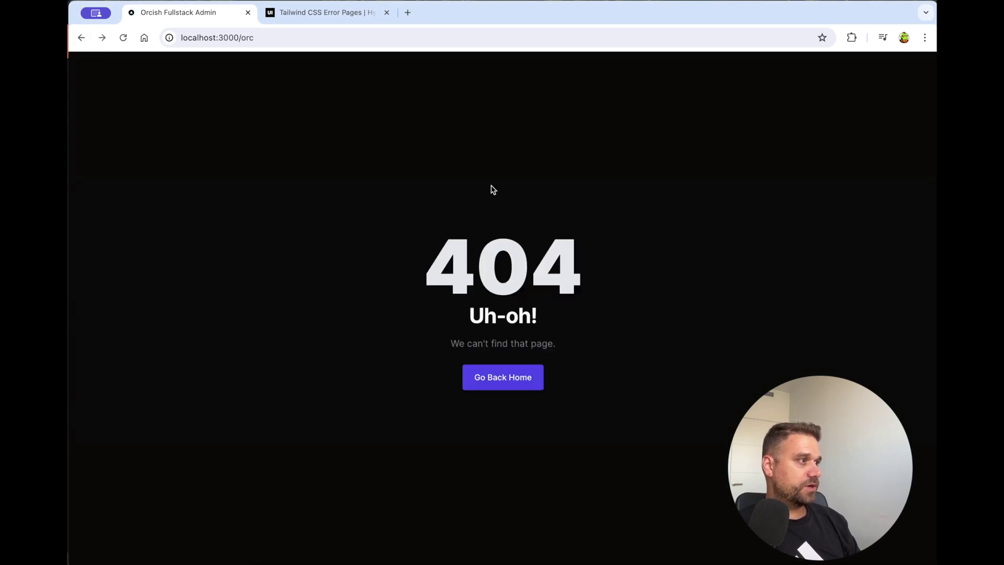